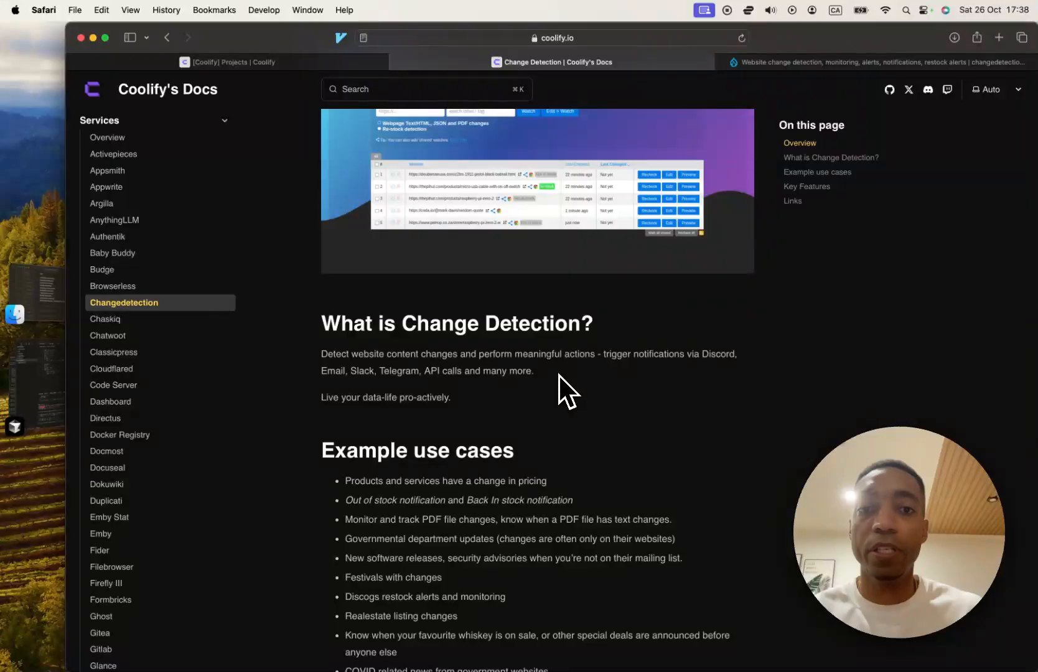
# - Read the Change Detection page in Coolify's docs, focusing on what the service does and its notification channels
pyautogui.scroll(-4, 560, 374)
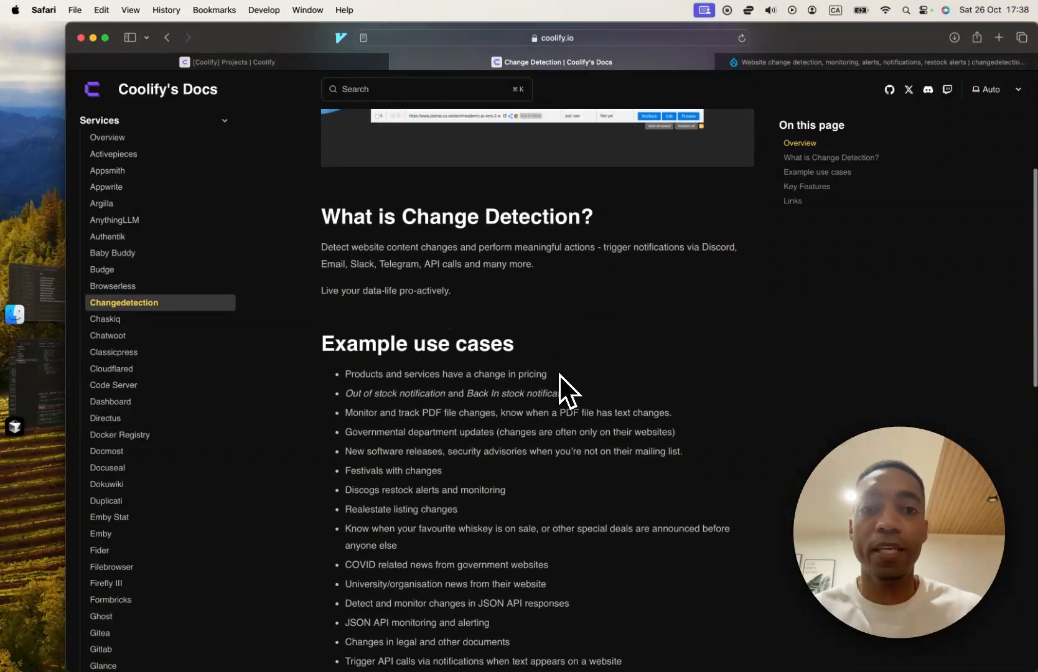
pyautogui.scroll(3, 560, 374)
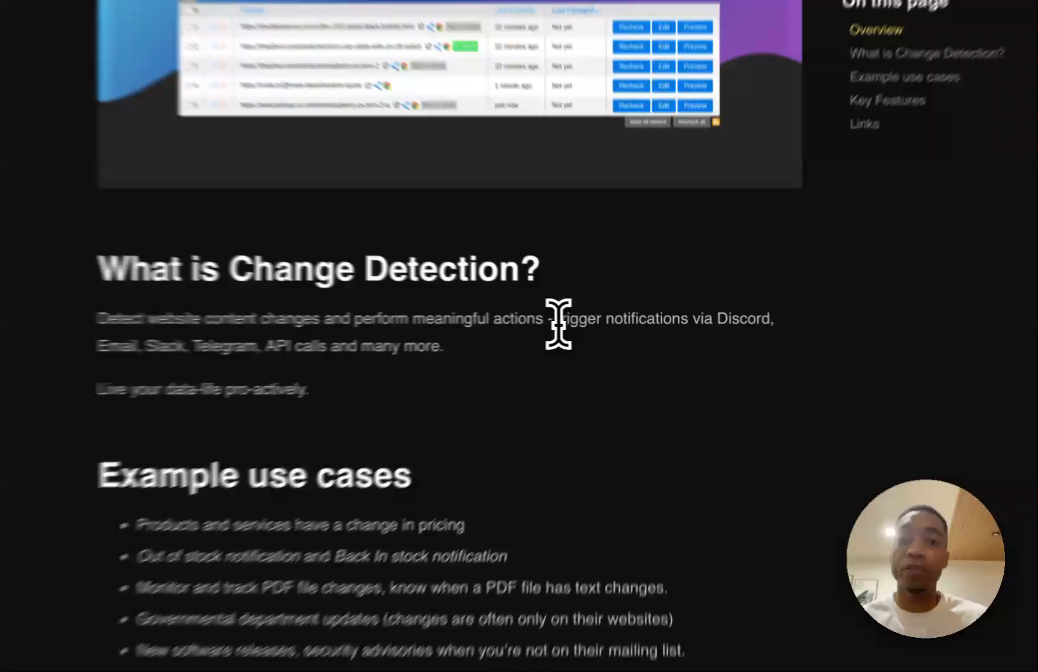
pyautogui.moveTo(604, 324); pyautogui.dragTo(649, 337)
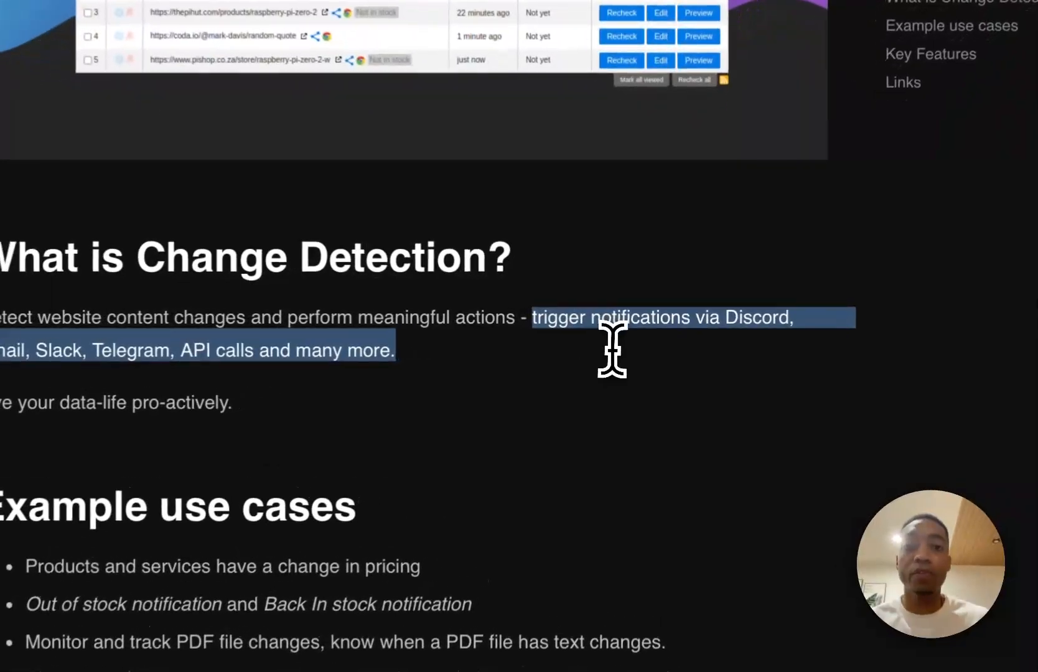
pyautogui.click(648, 338)
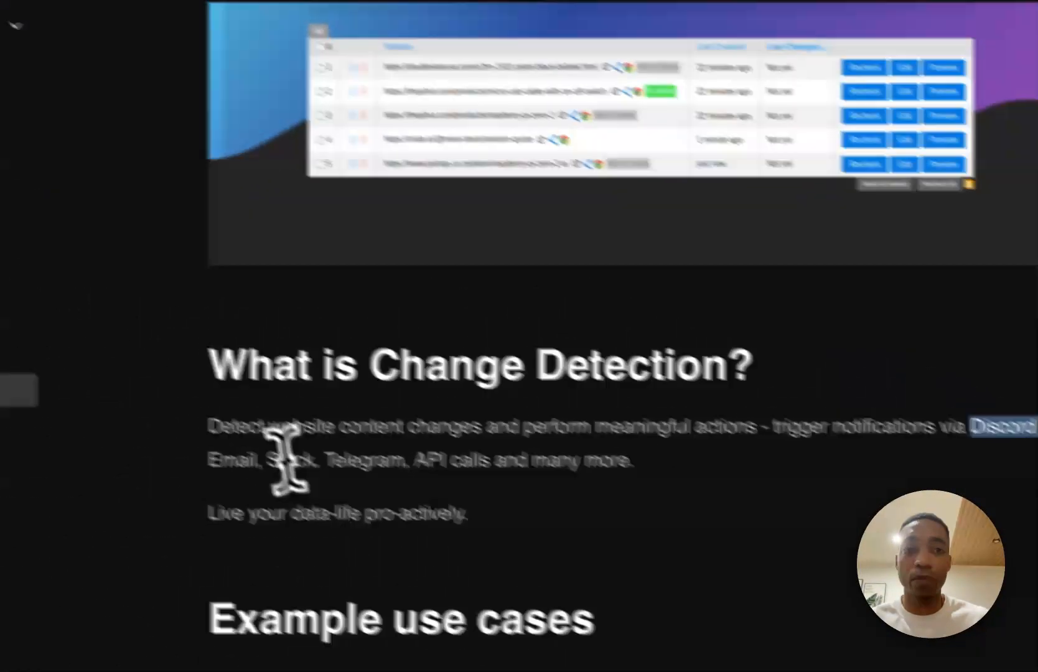
pyautogui.doubleClick(5, 351)
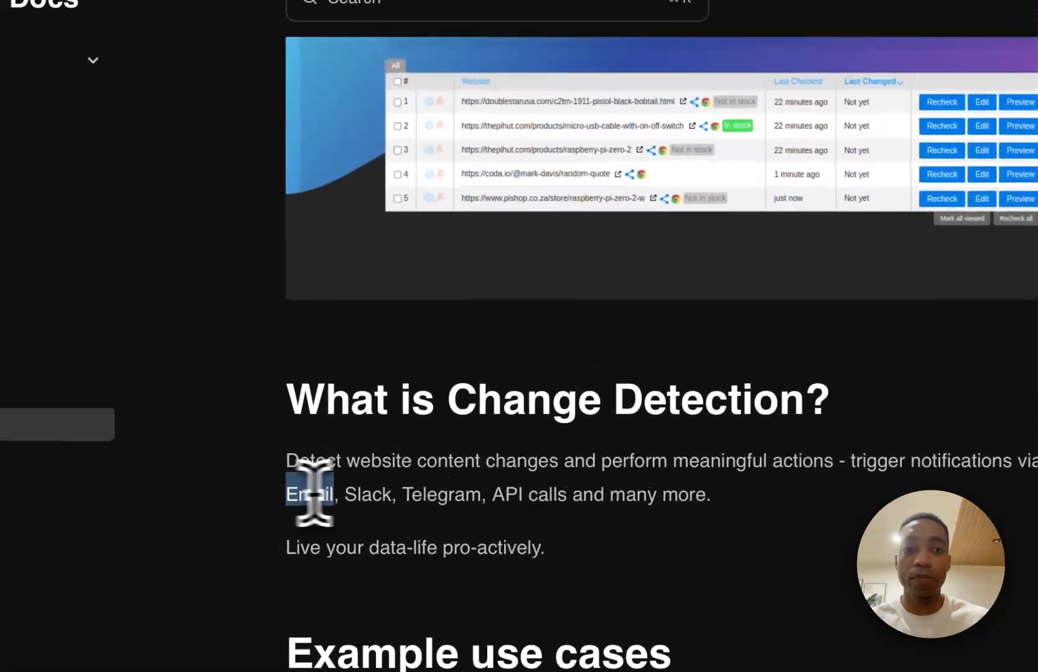
pyautogui.doubleClick(47, 351)
pyautogui.doubleClick(174, 351)
pyautogui.click(548, 498)
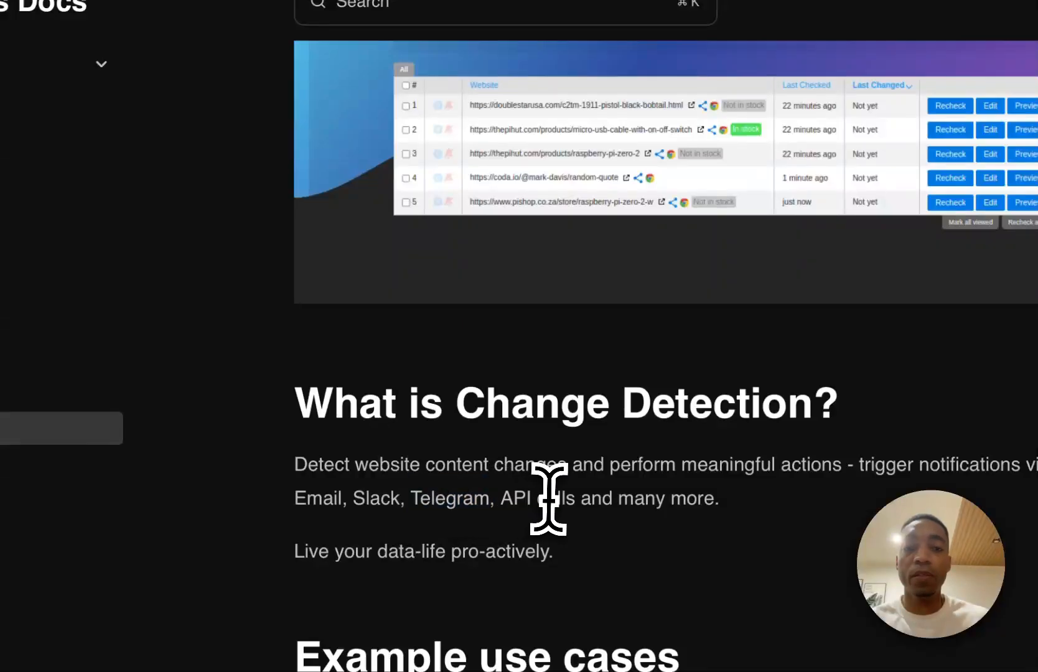
pyautogui.scroll(5, 579, 564)
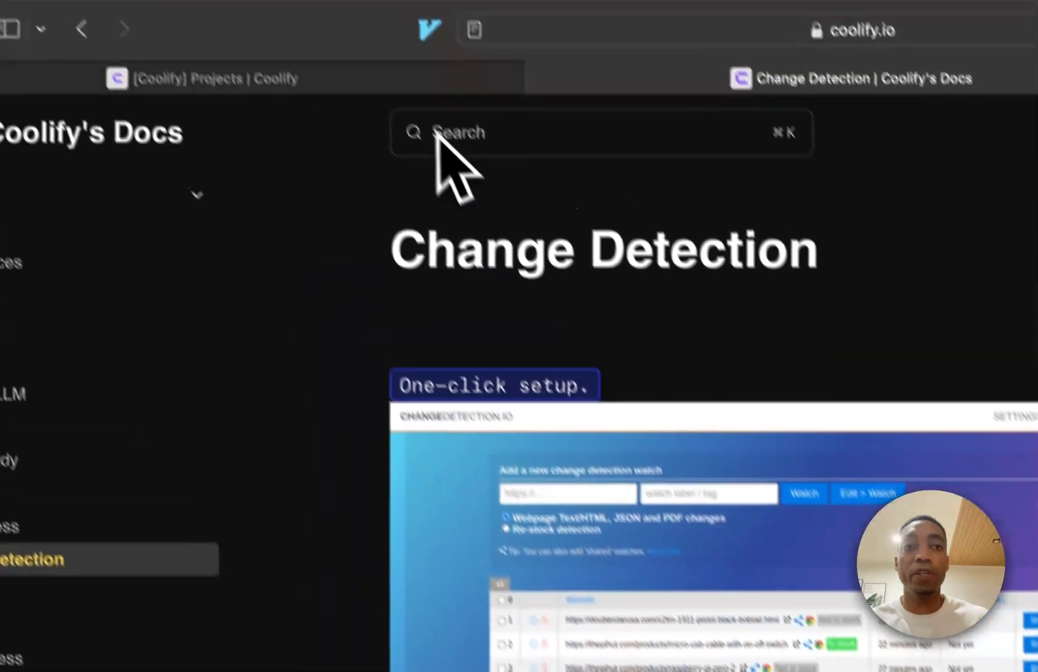
# - Switch to the Coolify projects page and create a new project named "Change Detection"
pyautogui.click(388, 81)
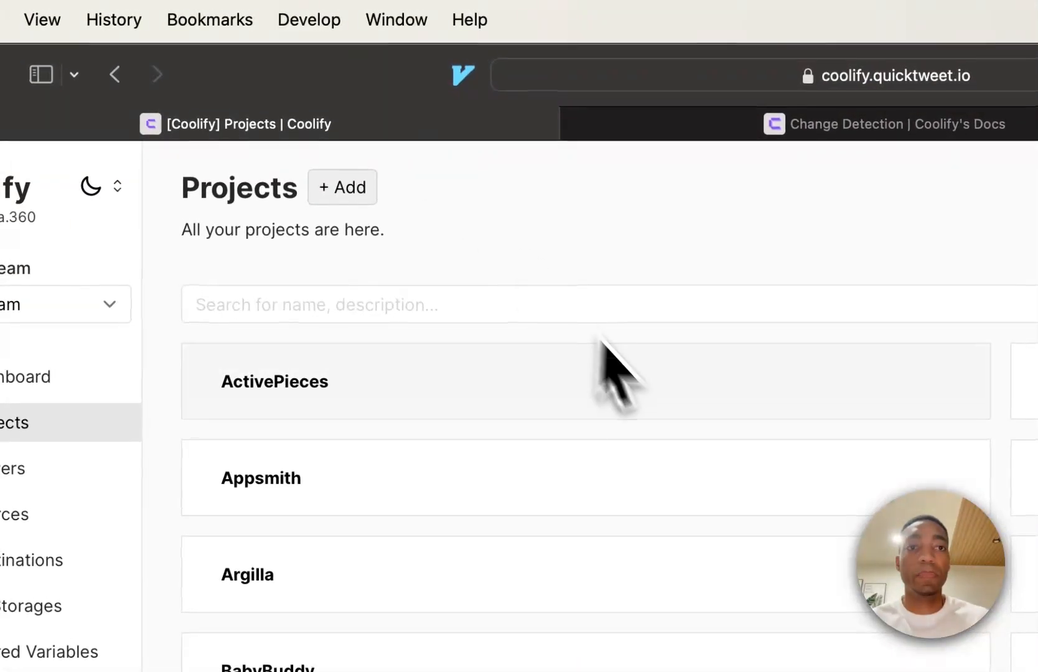
pyautogui.click(341, 186)
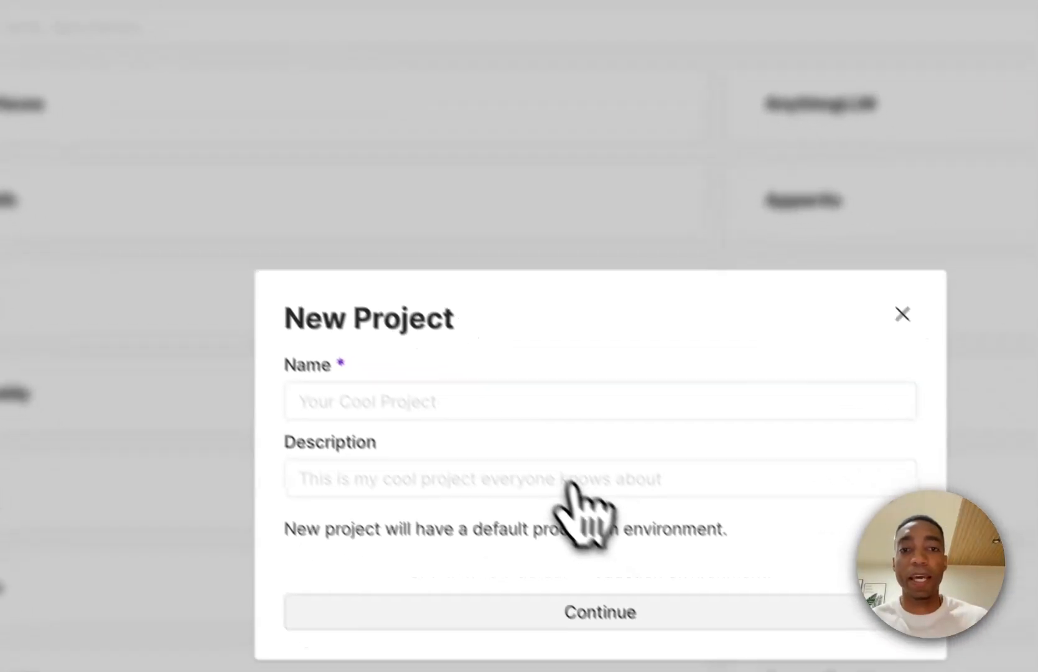
pyautogui.click(797, 641)
pyautogui.write('c')
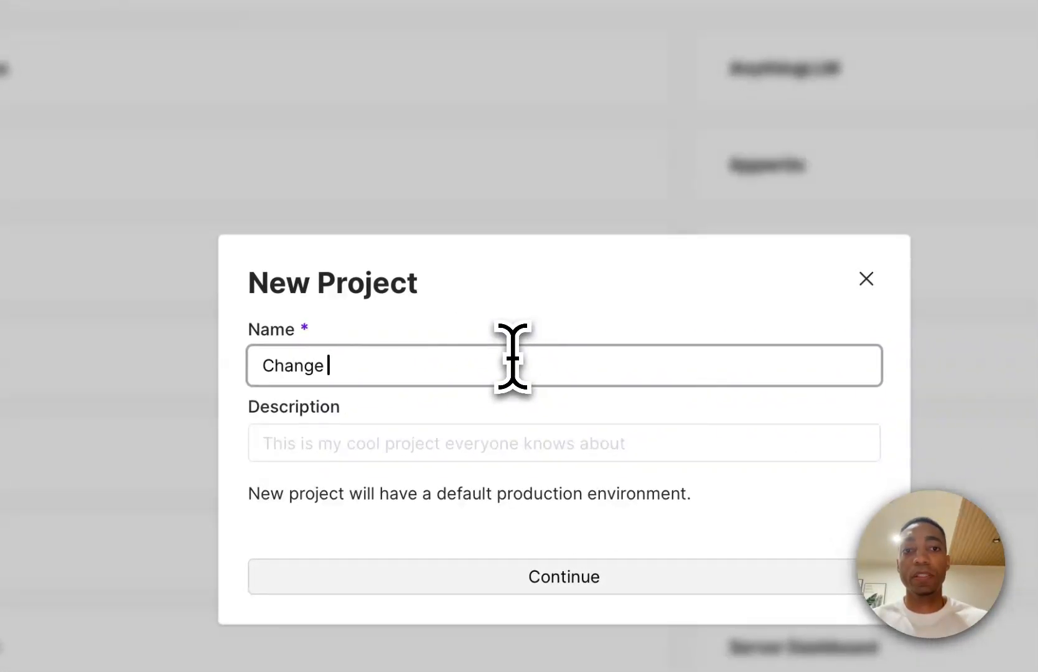
pyautogui.write('hange Detection')
pyautogui.click(731, 576)
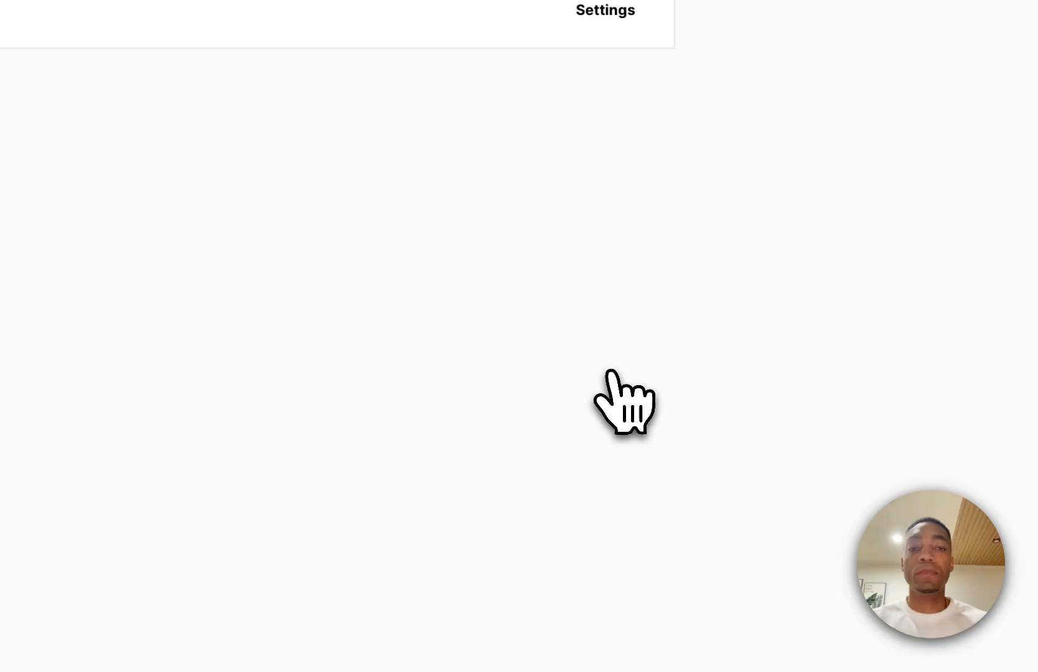
# - Add the Changedetection service as a new resource in the project's production environment, hosted on the selfhosteverything server
pyautogui.click(251, 11)
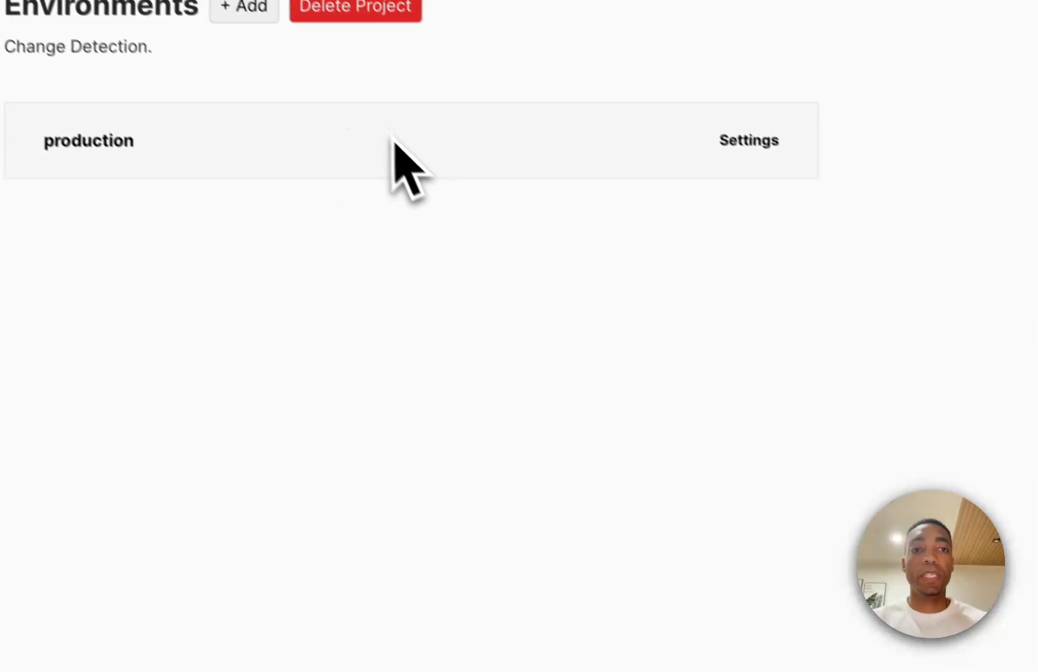
pyautogui.click(498, 171)
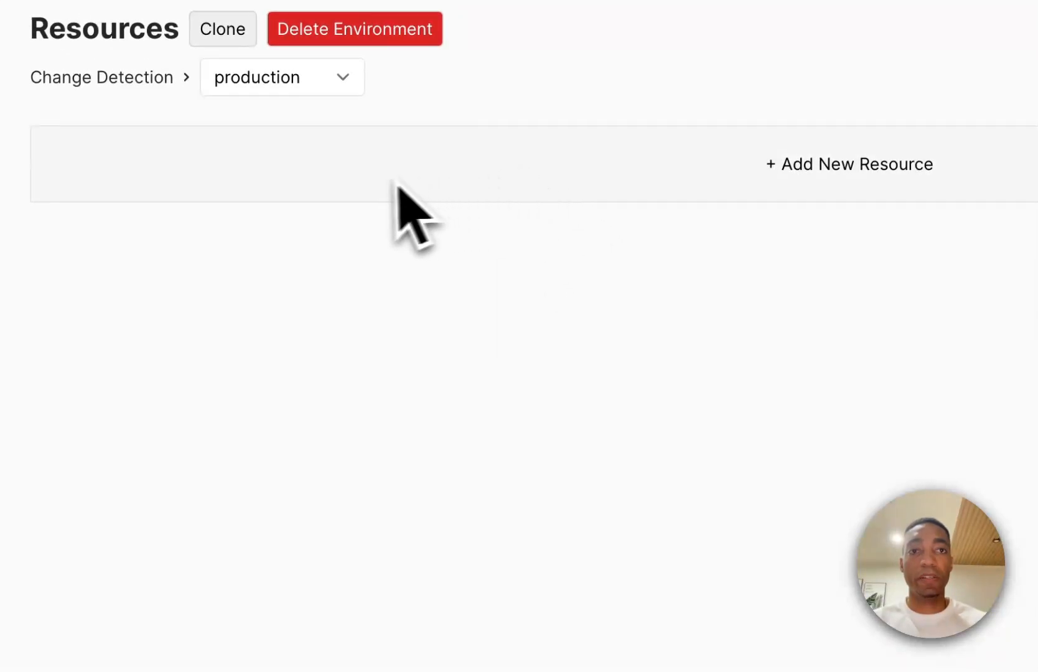
pyautogui.write('Change')
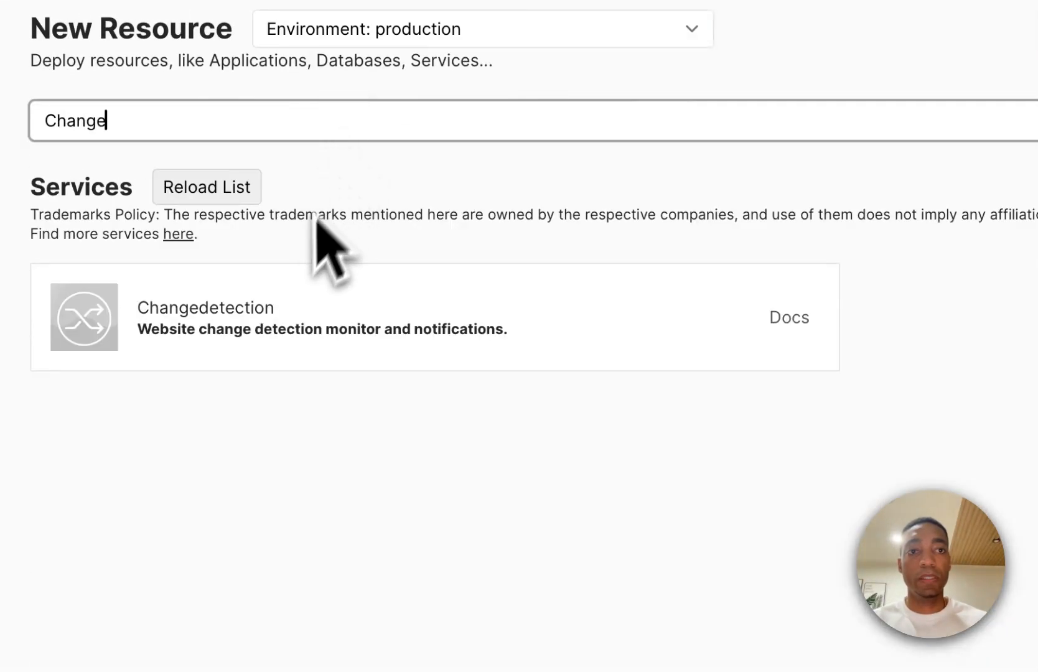
pyautogui.click(293, 308)
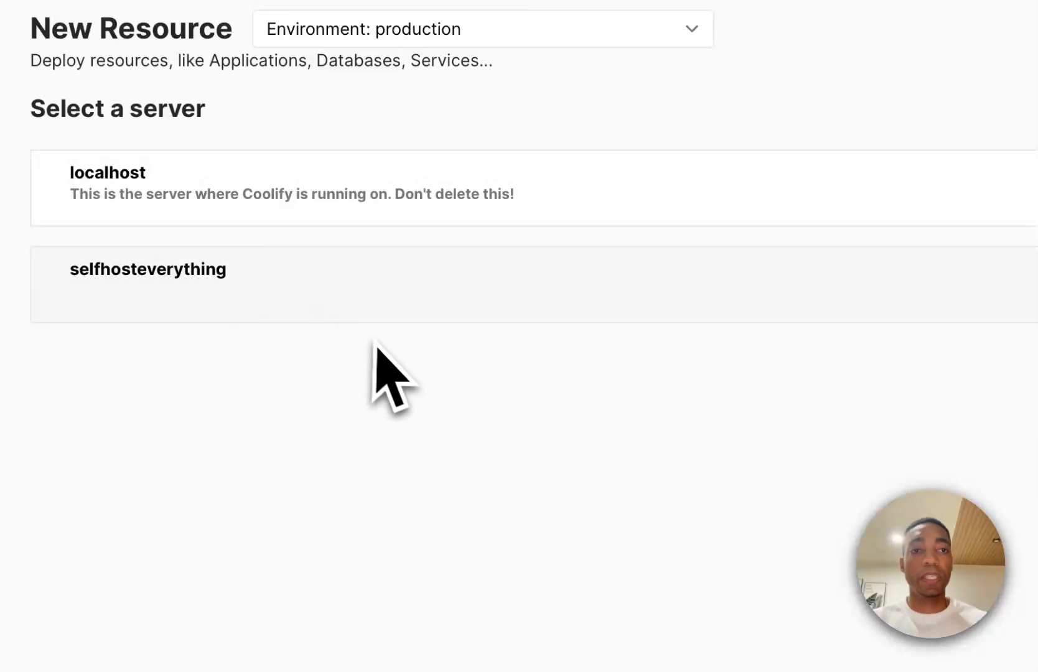
pyautogui.click(401, 314)
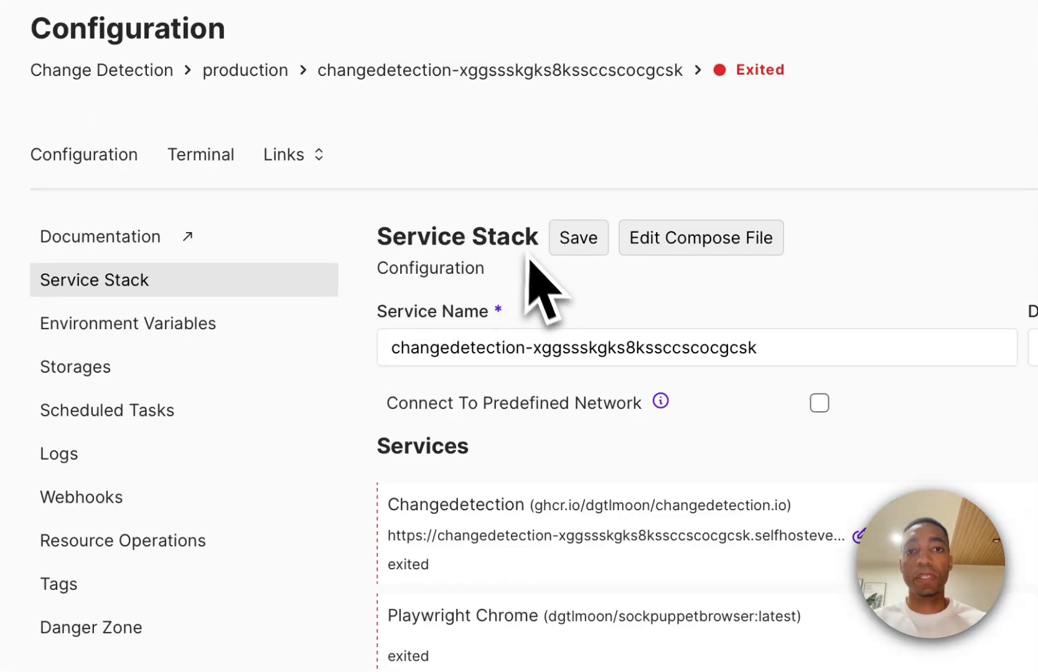
# - Shorten the service name to "changedetection" and save the service stack configuration
pyautogui.click(601, 347)
pyautogui.hotkey('alt', 'BackSpace')
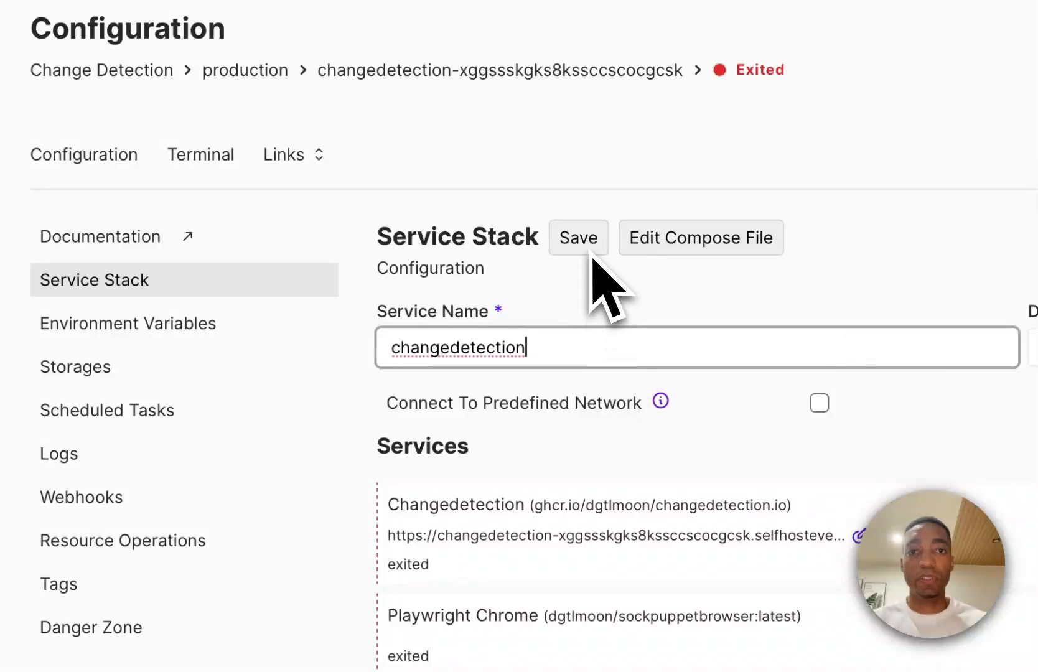
pyautogui.click(585, 252)
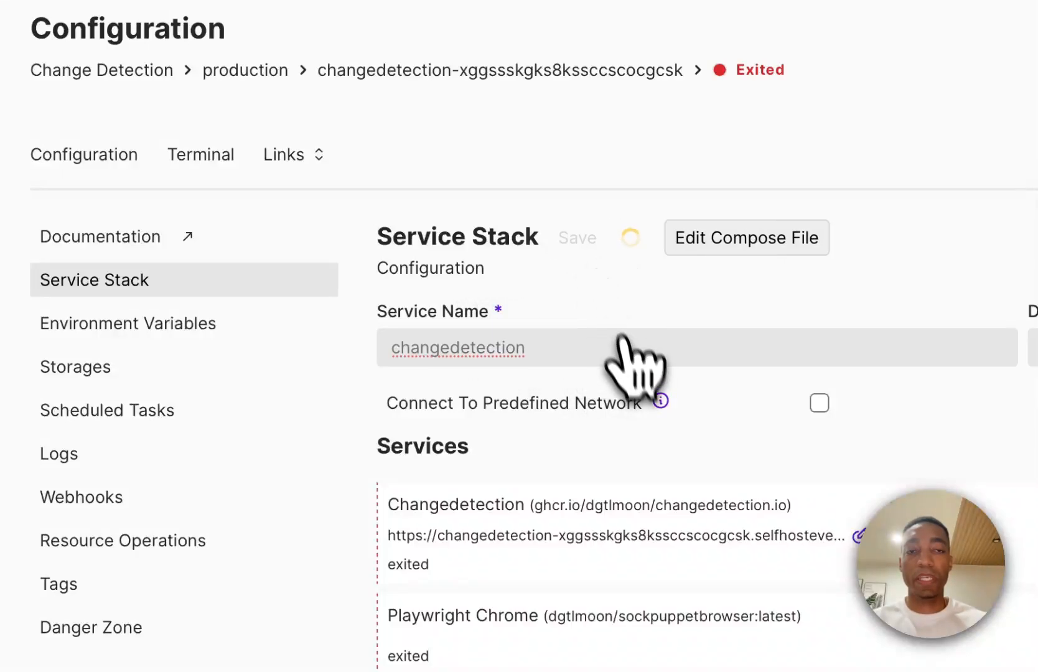
pyautogui.click(859, 535)
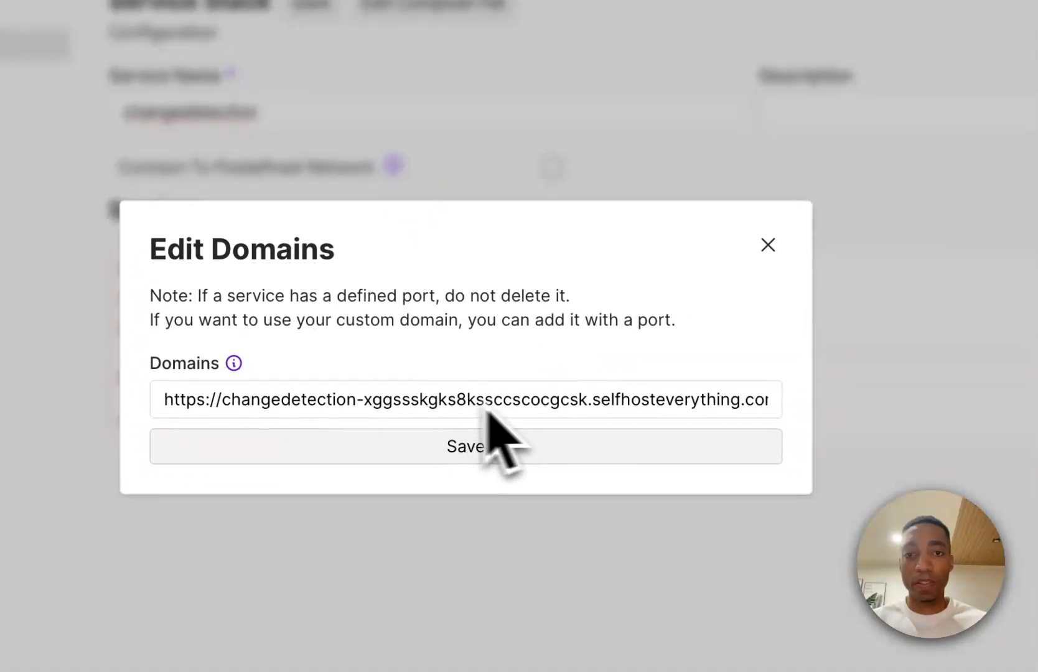
pyautogui.click(773, 249)
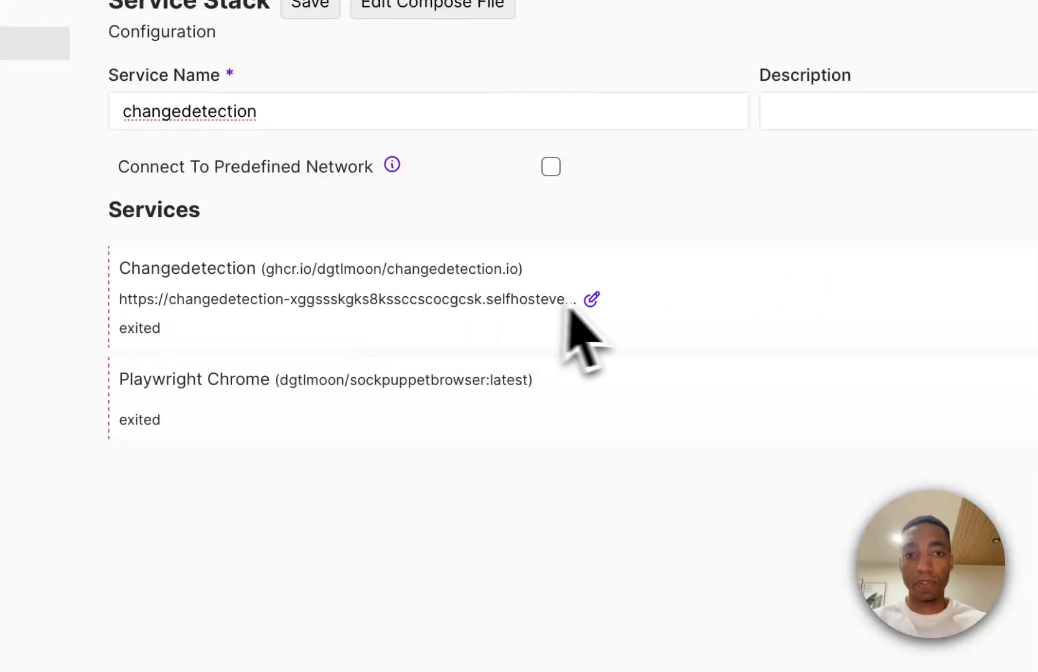
pyautogui.click(591, 299)
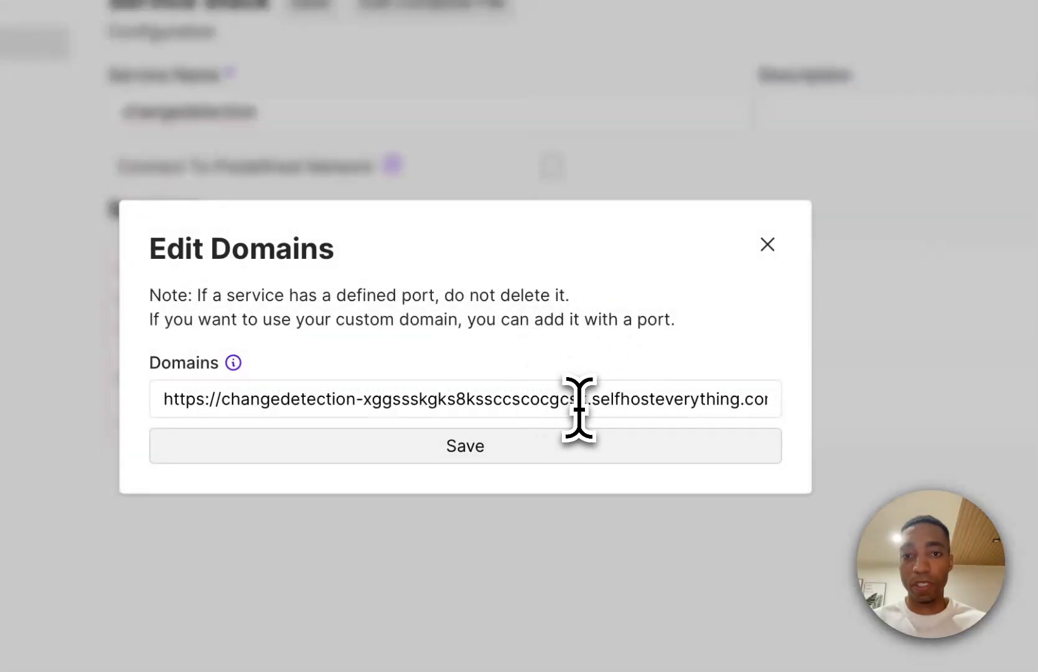
pyautogui.moveTo(587, 407); pyautogui.dragTo(356, 404)
pyautogui.press('BackSpace')
pyautogui.tripleClick(357, 404)
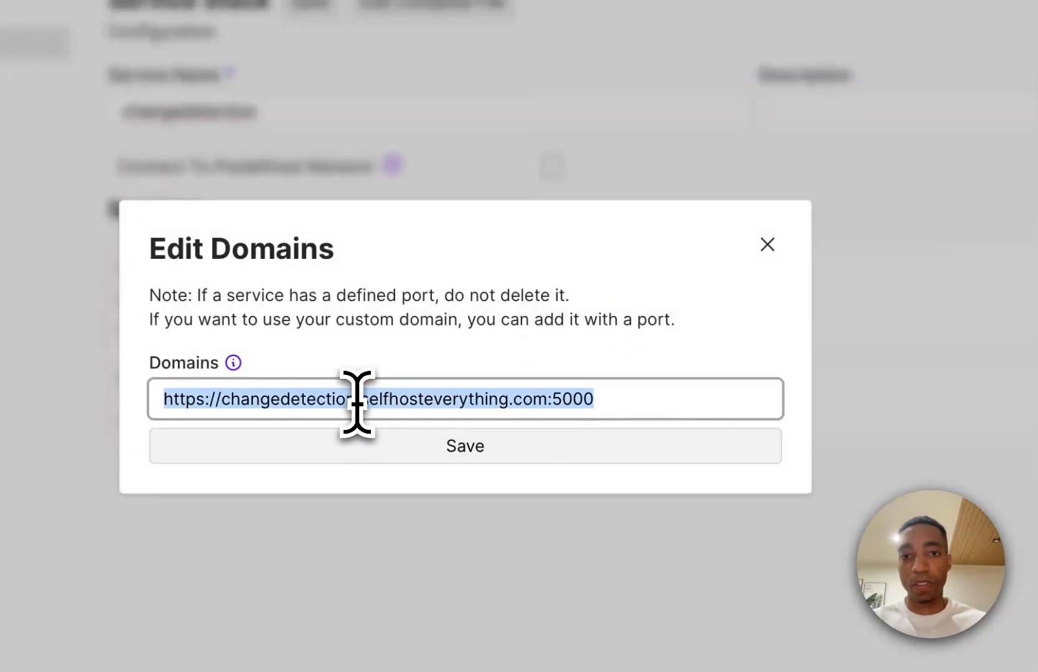
pyautogui.press('Left')
pyautogui.moveTo(550, 402); pyautogui.dragTo(13, 375)
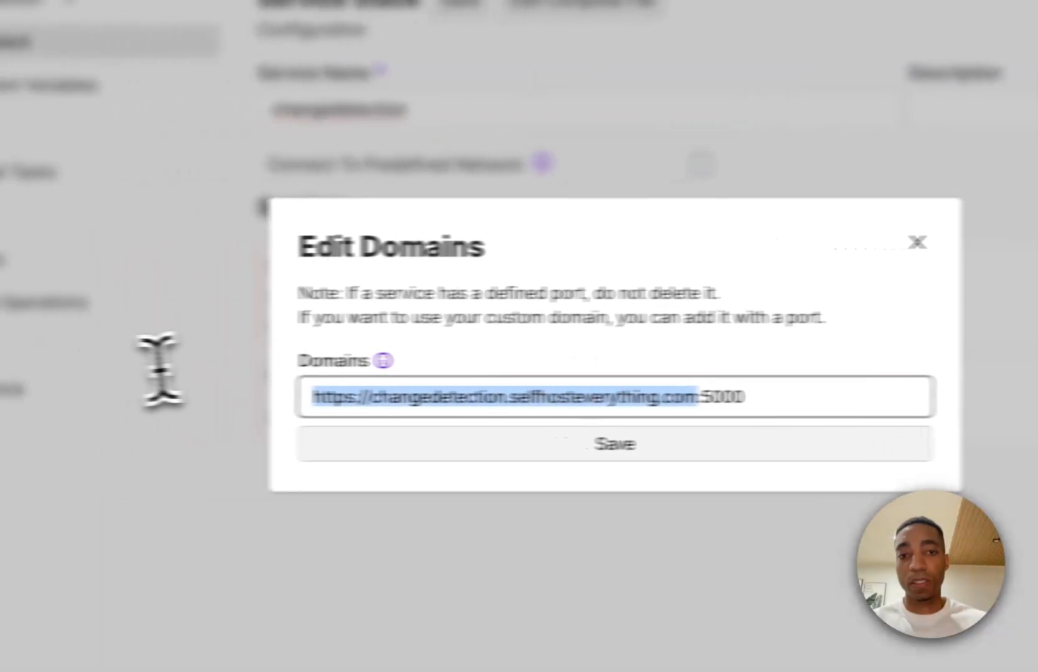
pyautogui.click(425, 448)
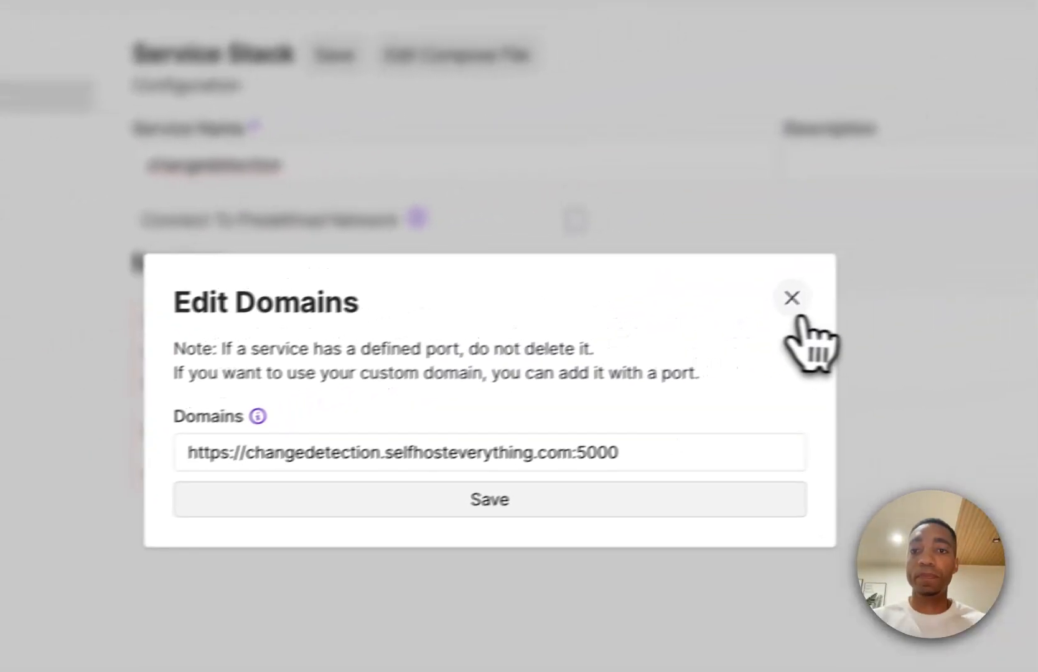
pyautogui.click(1019, 241)
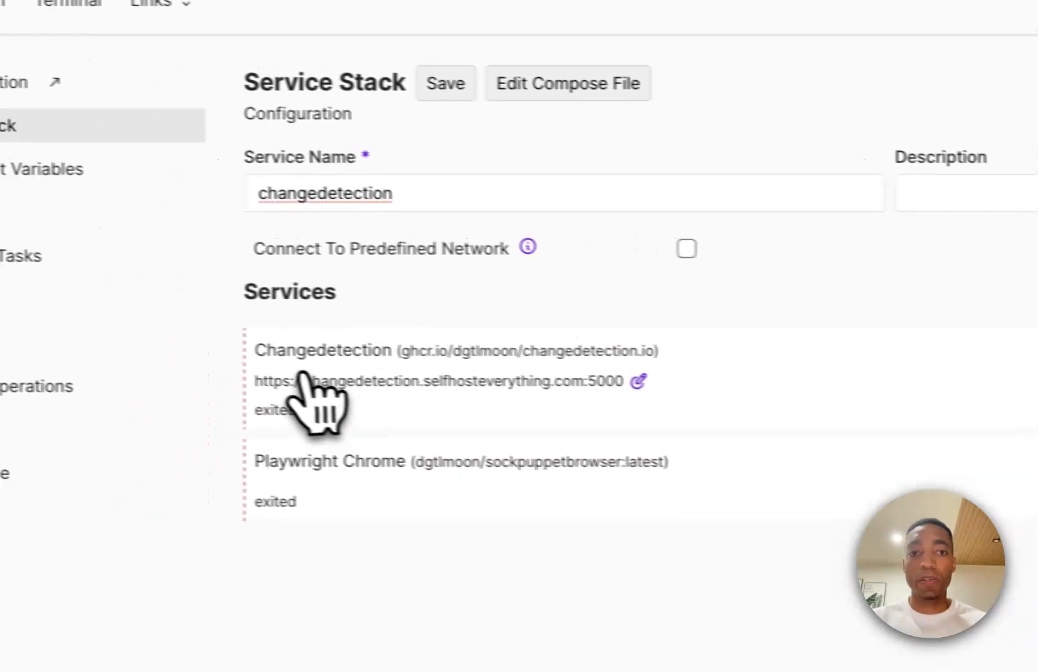
# - Review the Changedetection and Playwright Chrome service entries and the environment variables, returning to the service stack
pyautogui.moveTo(142, 326); pyautogui.dragTo(176, 389)
pyautogui.click(177, 391)
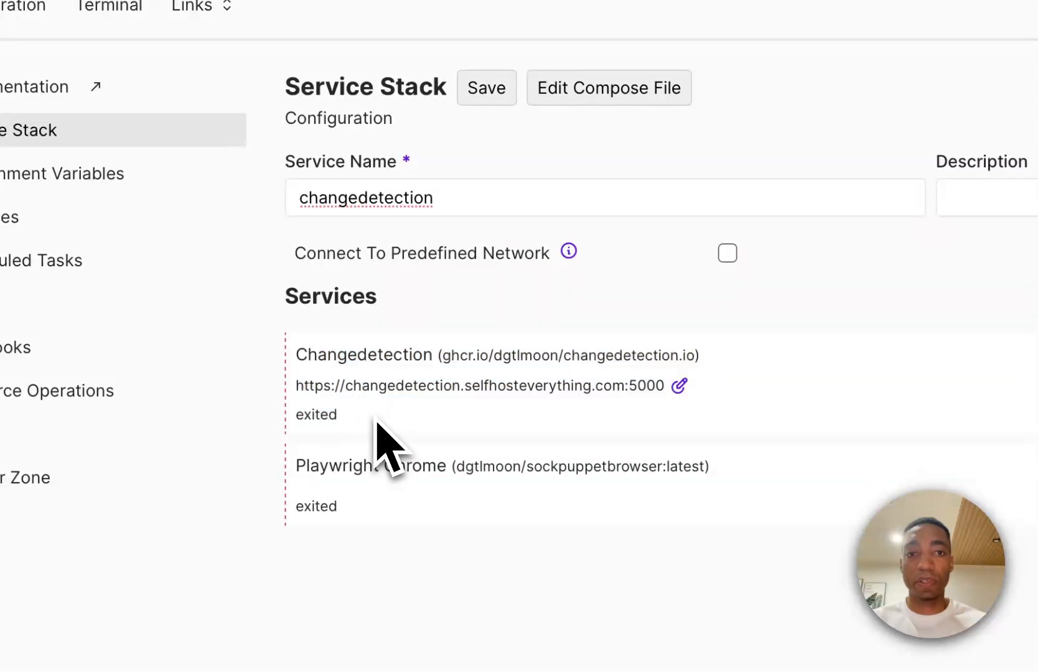
pyautogui.moveTo(377, 422); pyautogui.dragTo(302, 370)
pyautogui.doubleClick(339, 465)
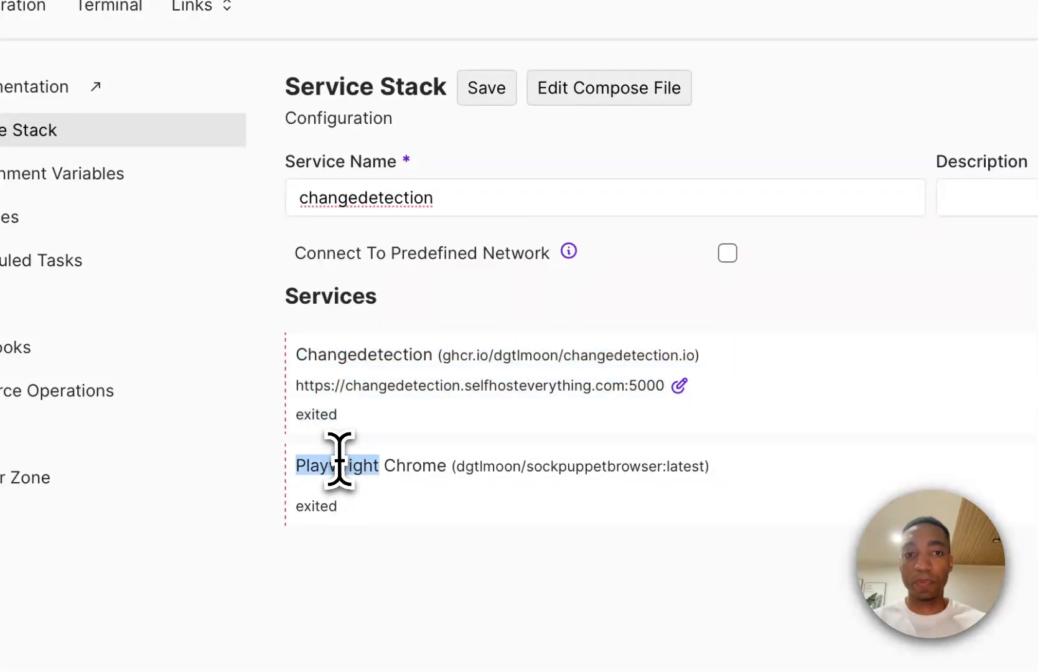
pyautogui.moveTo(451, 469); pyautogui.dragTo(336, 476)
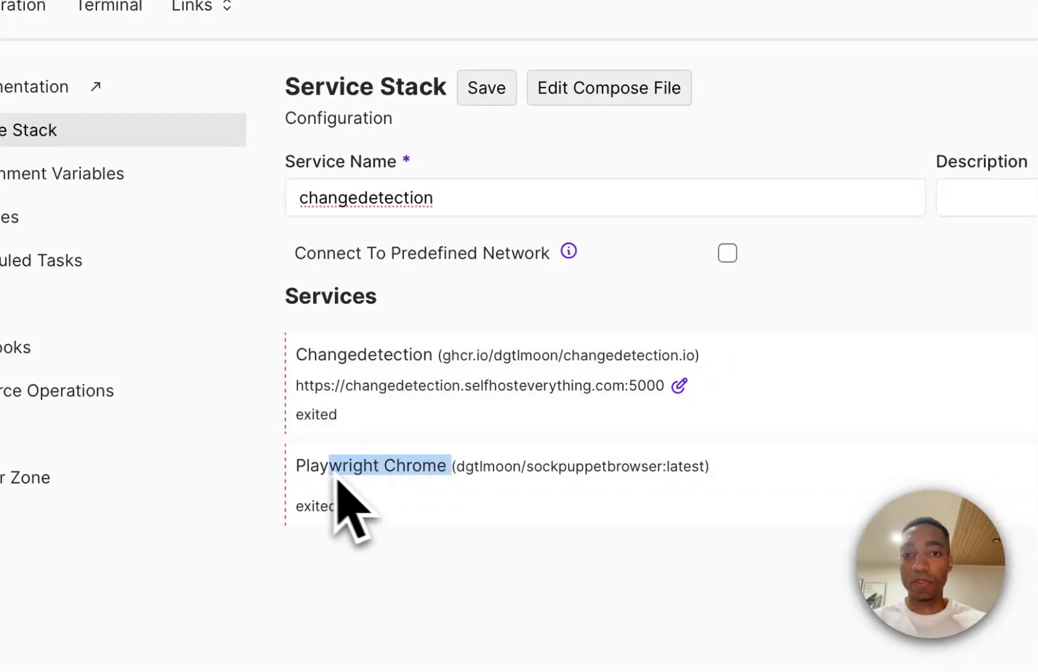
pyautogui.click(377, 492)
pyautogui.moveTo(371, 519); pyautogui.dragTo(292, 479)
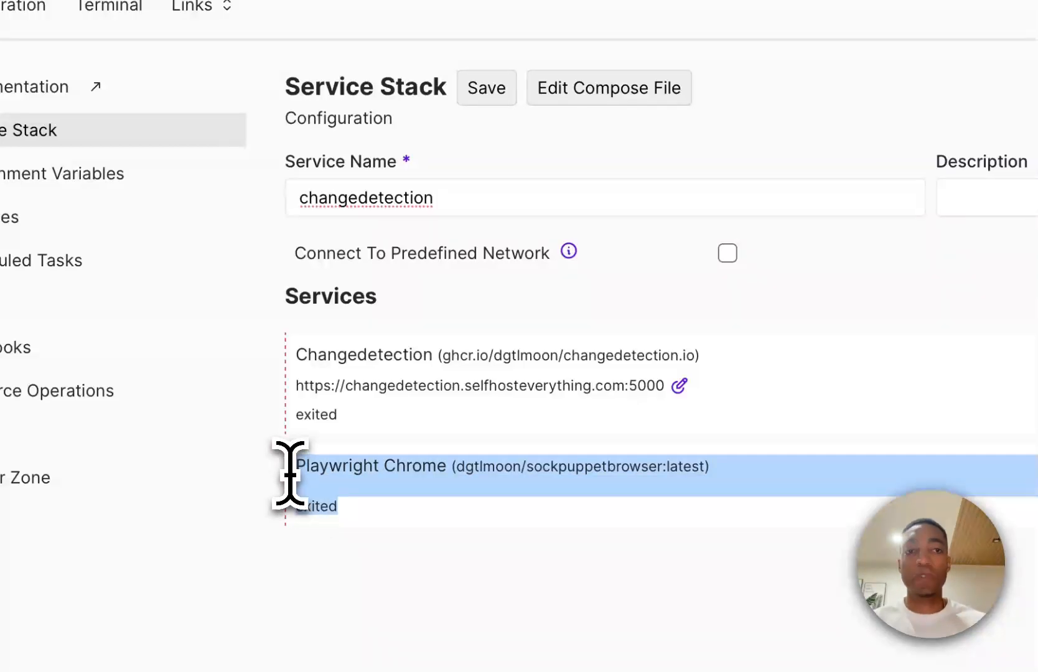
pyautogui.click(156, 171)
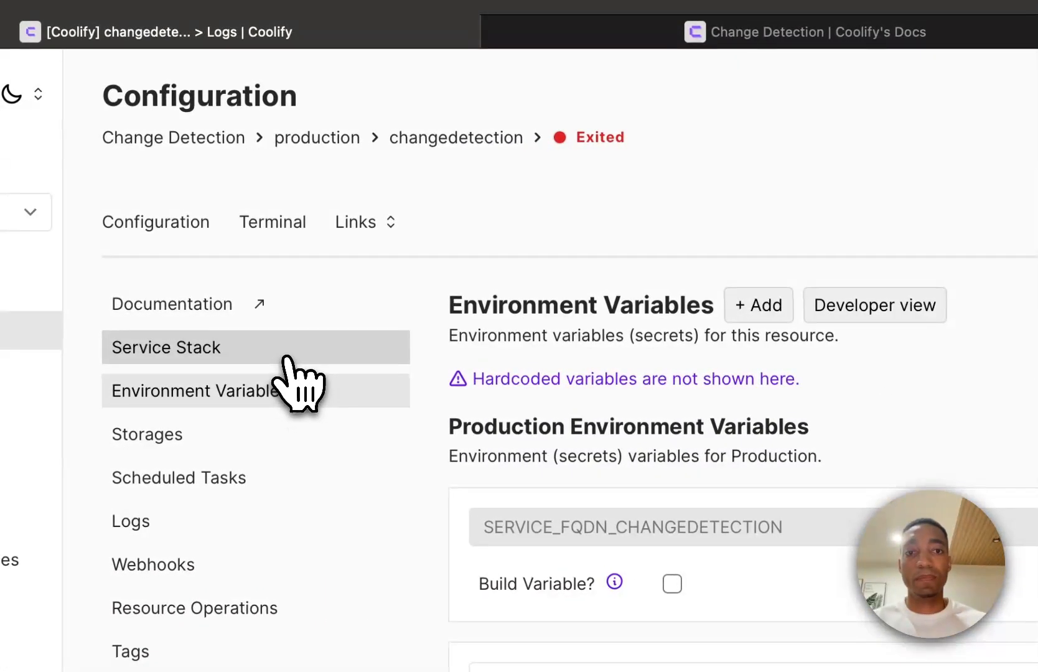
pyautogui.click(233, 356)
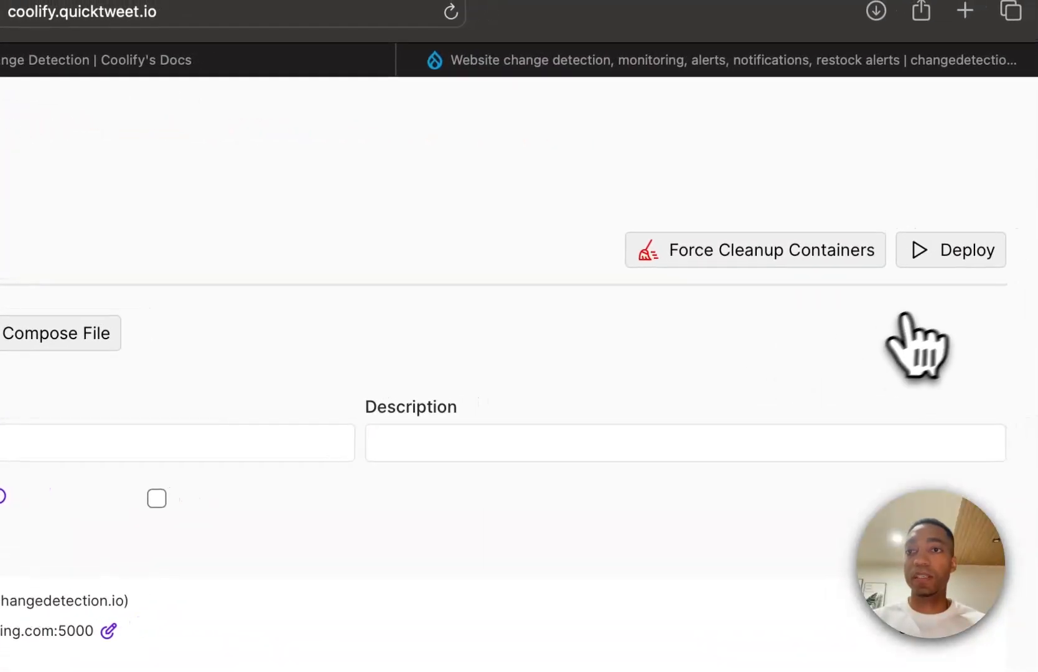
# - Deploy the service stack and check the container startup log and the services' running status
pyautogui.click(937, 267)
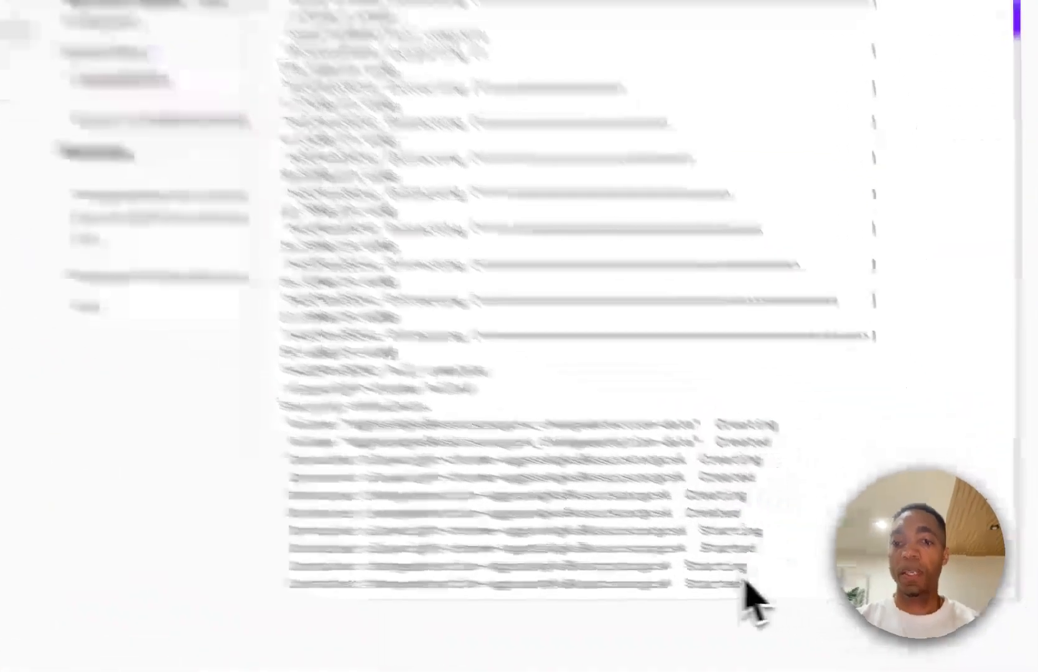
pyautogui.moveTo(835, 595); pyautogui.dragTo(733, 596)
pyautogui.click(740, 550)
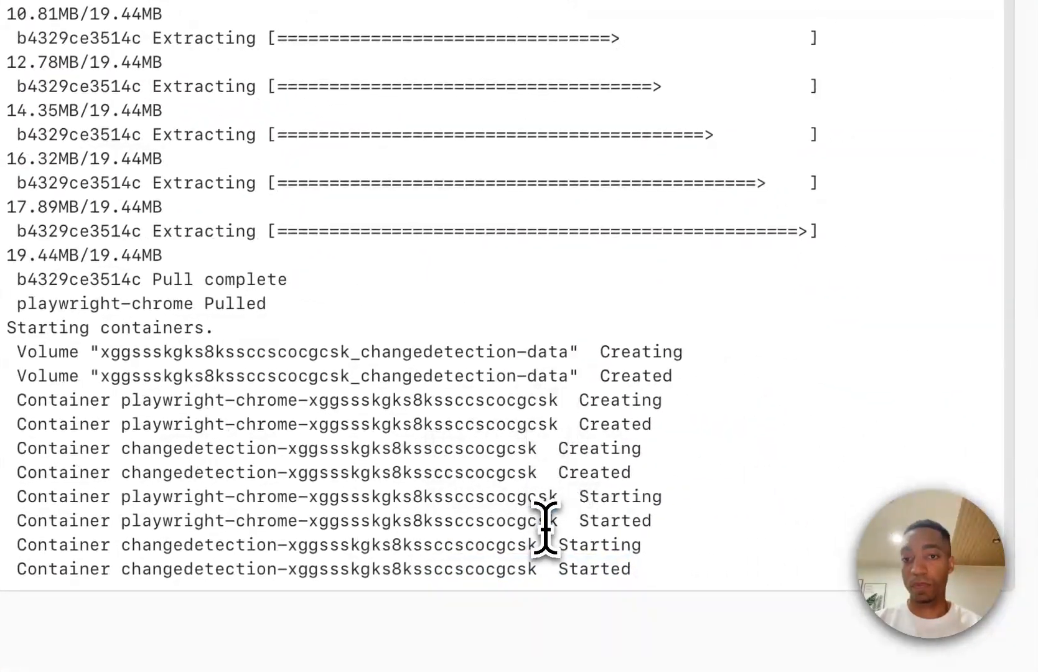
pyautogui.tripleClick(546, 526)
pyautogui.click(548, 552)
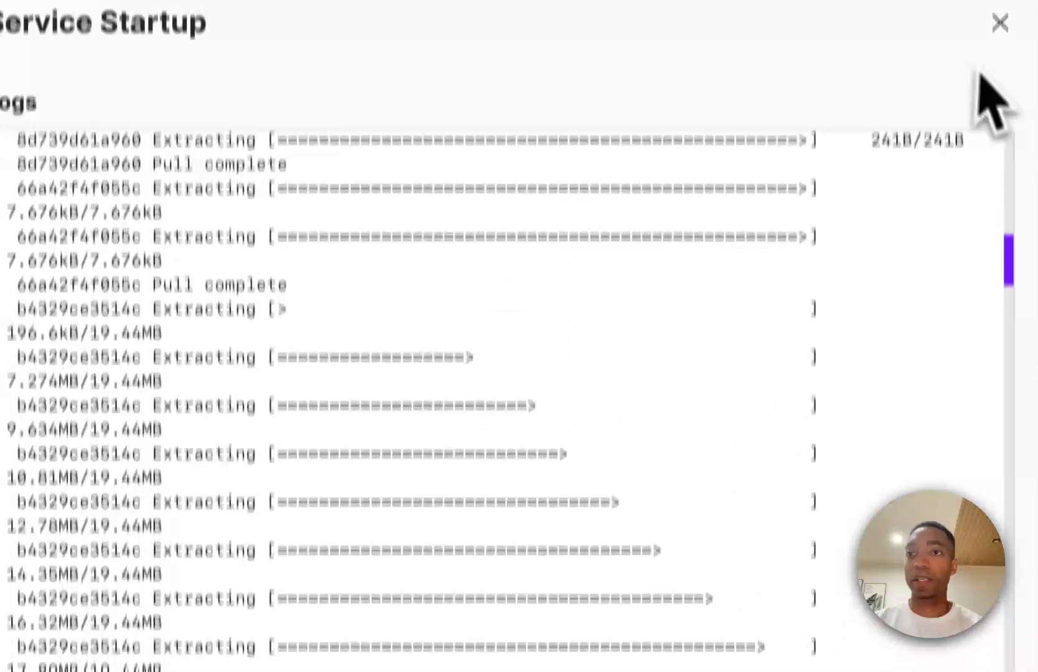
pyautogui.click(999, 23)
pyautogui.doubleClick(284, 369)
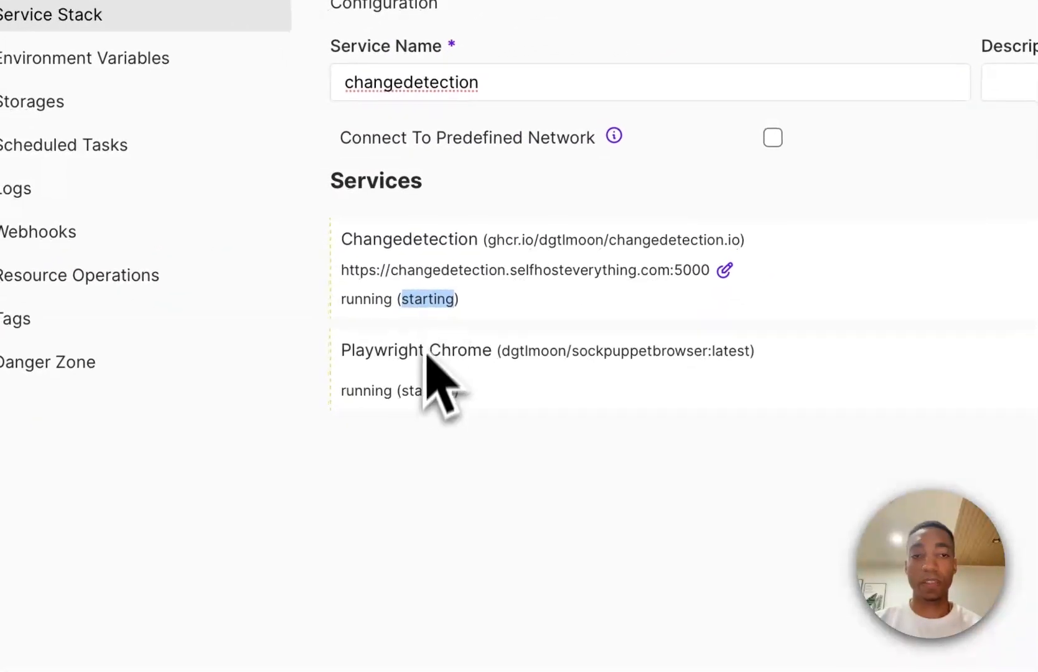
pyautogui.click(408, 408)
pyautogui.doubleClick(413, 311)
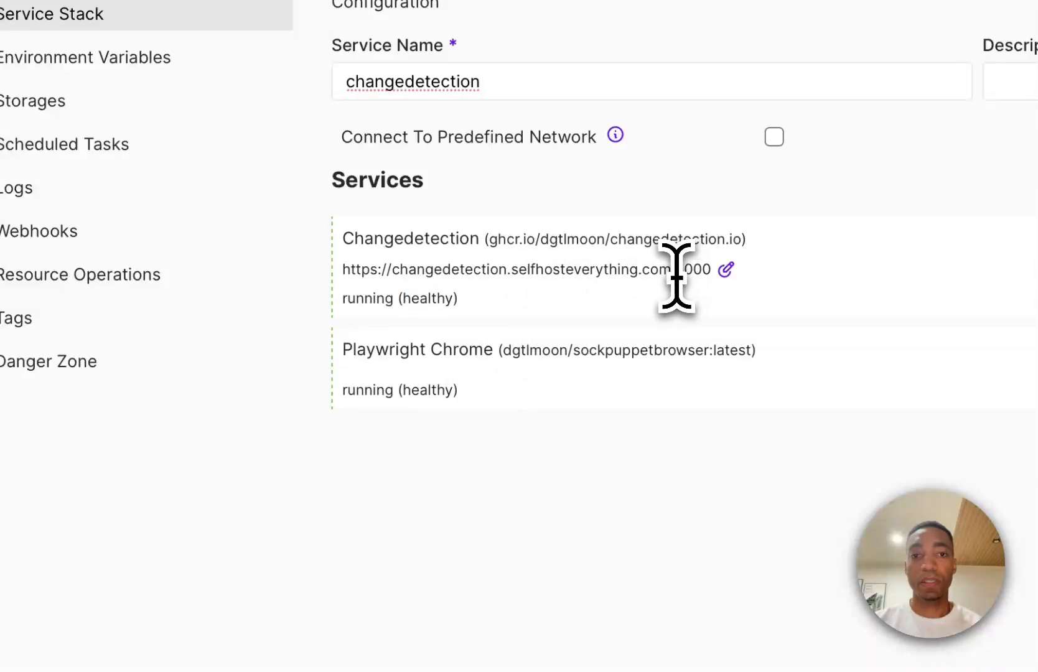
pyautogui.moveTo(672, 274); pyautogui.dragTo(329, 268)
pyautogui.press('super+c')
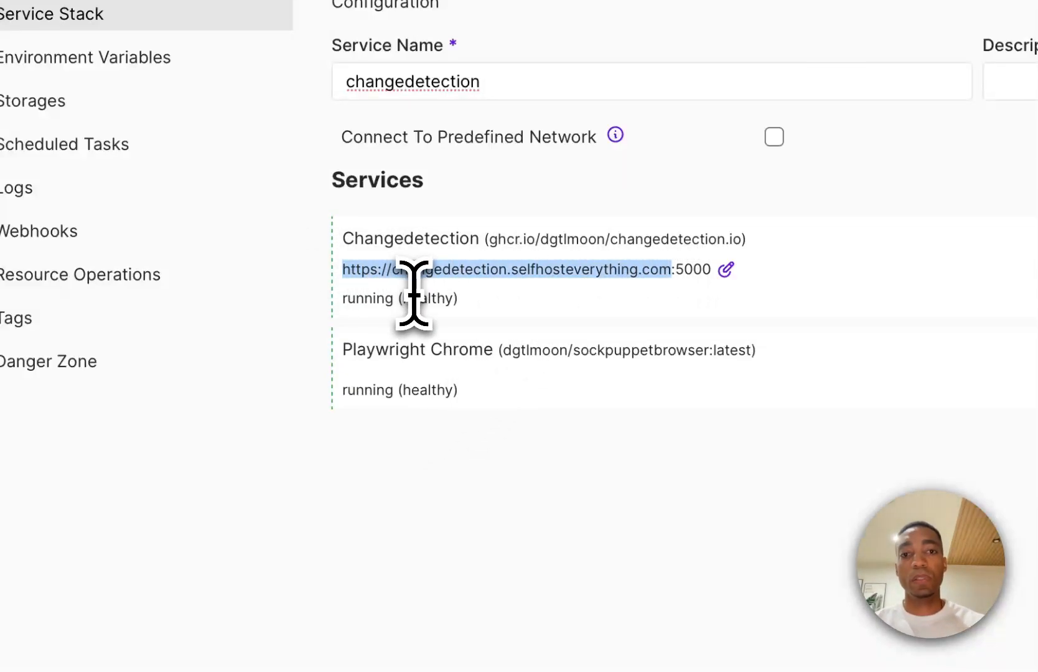
pyautogui.press('super+t')
pyautogui.press('super+v')
pyautogui.press('Return')
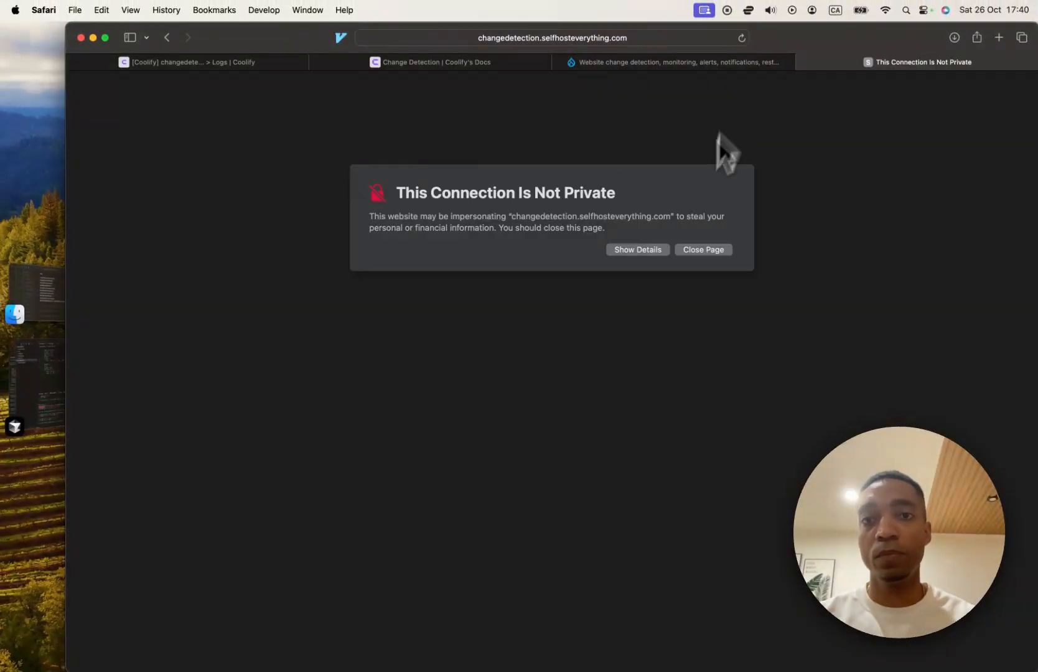
# - Show the details of the connection warning and proceed to the self-hosted Changedetection site
pyautogui.click(638, 250)
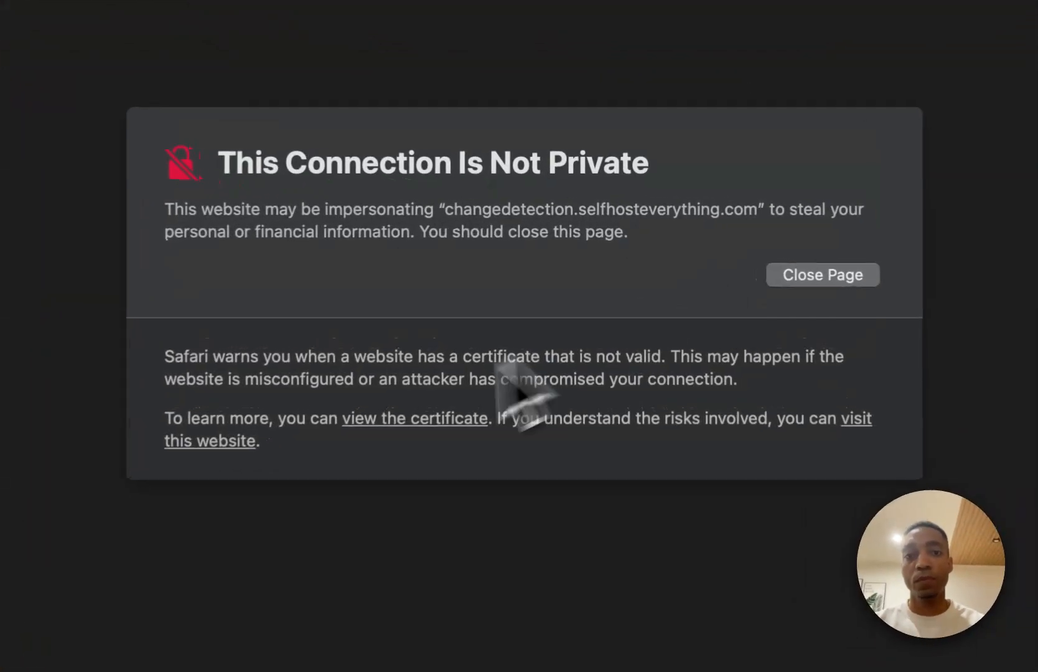
pyautogui.click(401, 335)
pyautogui.click(635, 548)
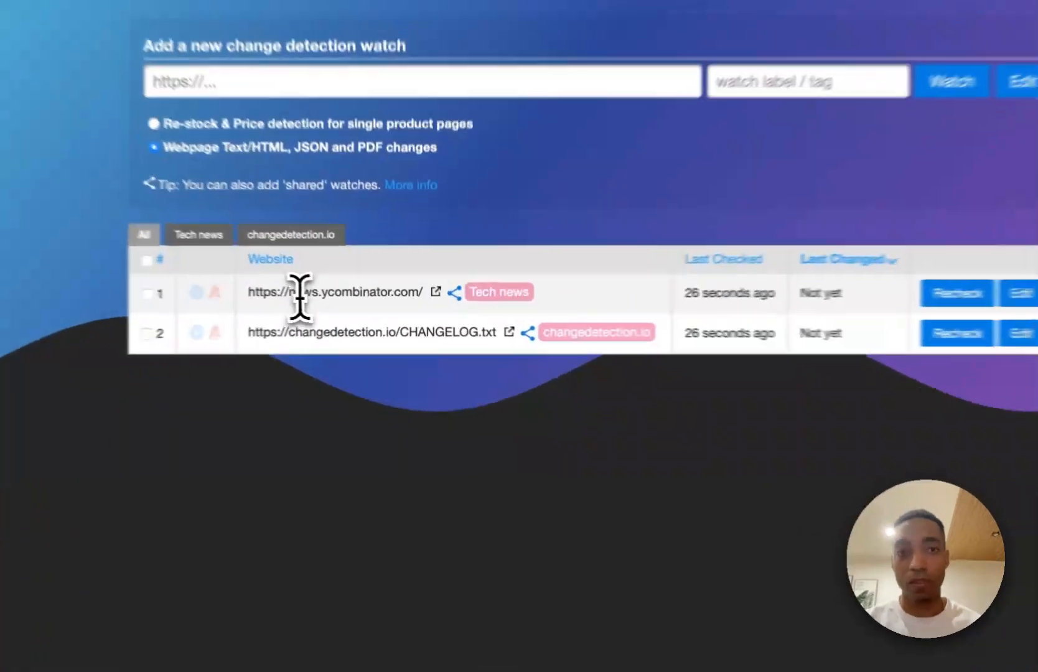
pyautogui.moveTo(297, 293); pyautogui.dragTo(402, 293)
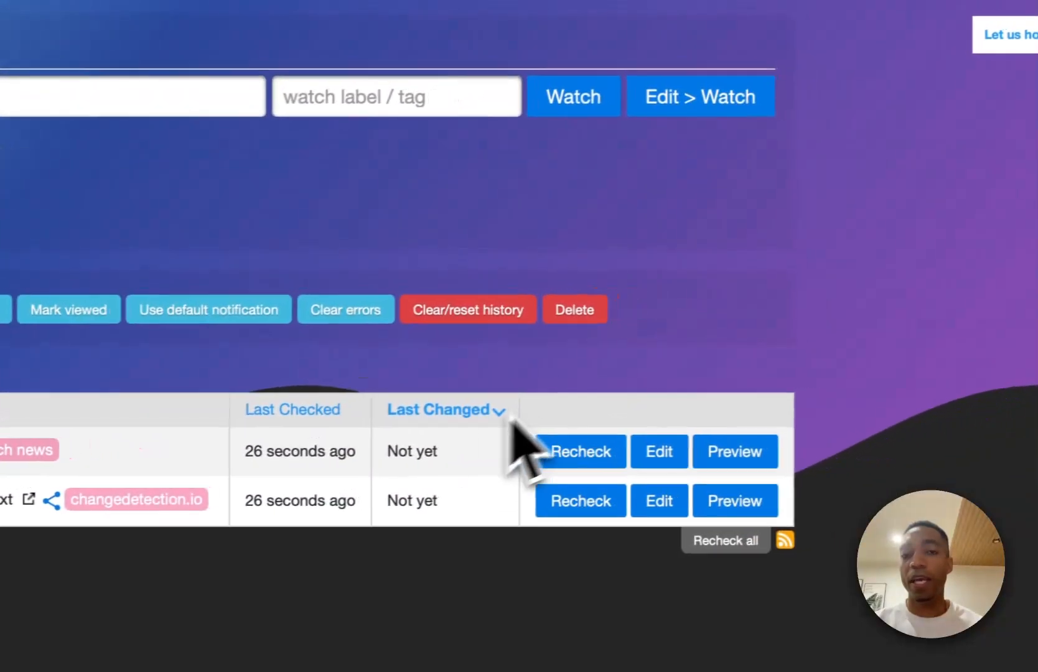
pyautogui.click(474, 448)
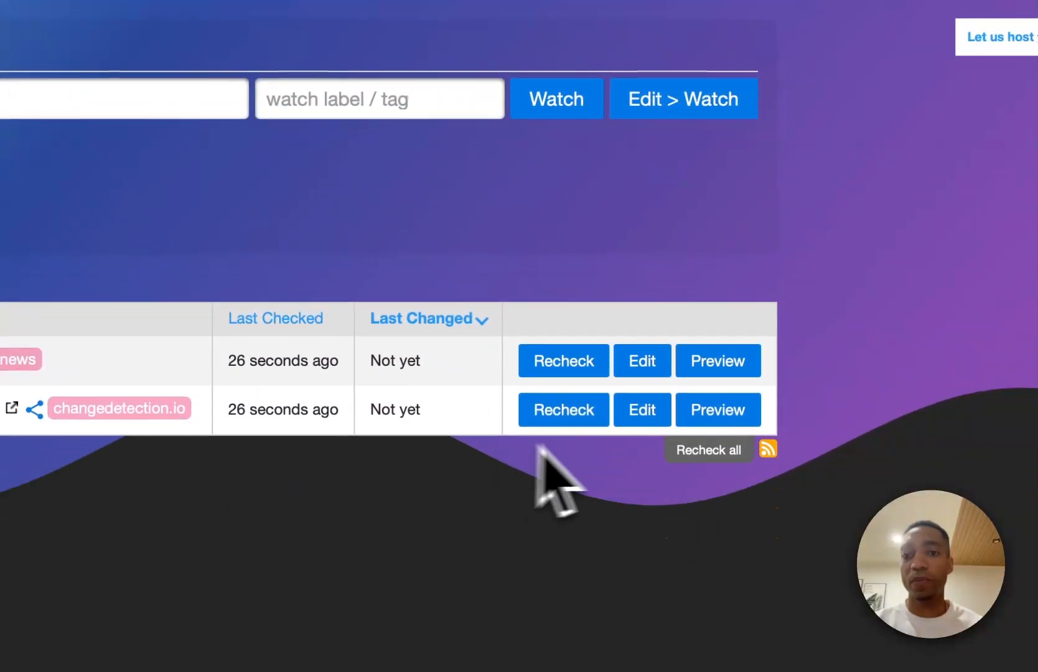
pyautogui.click(621, 366)
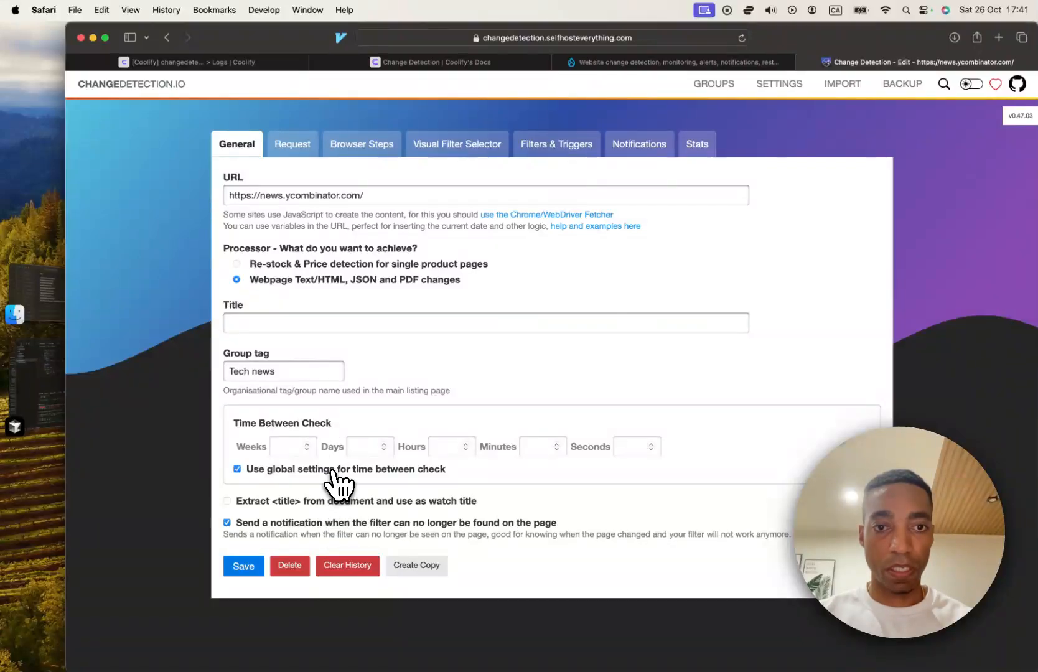
# - Examine the watch's Request, Browser Steps and Notifications settings, starting the interactive browser session for the browser steps
pyautogui.click(306, 142)
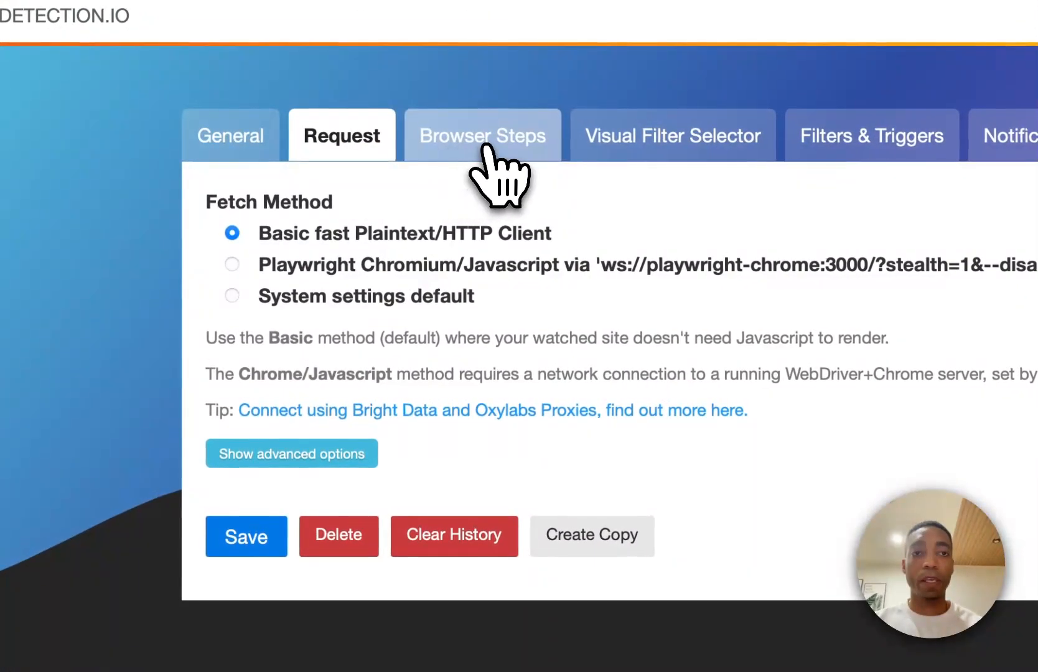
pyautogui.click(484, 143)
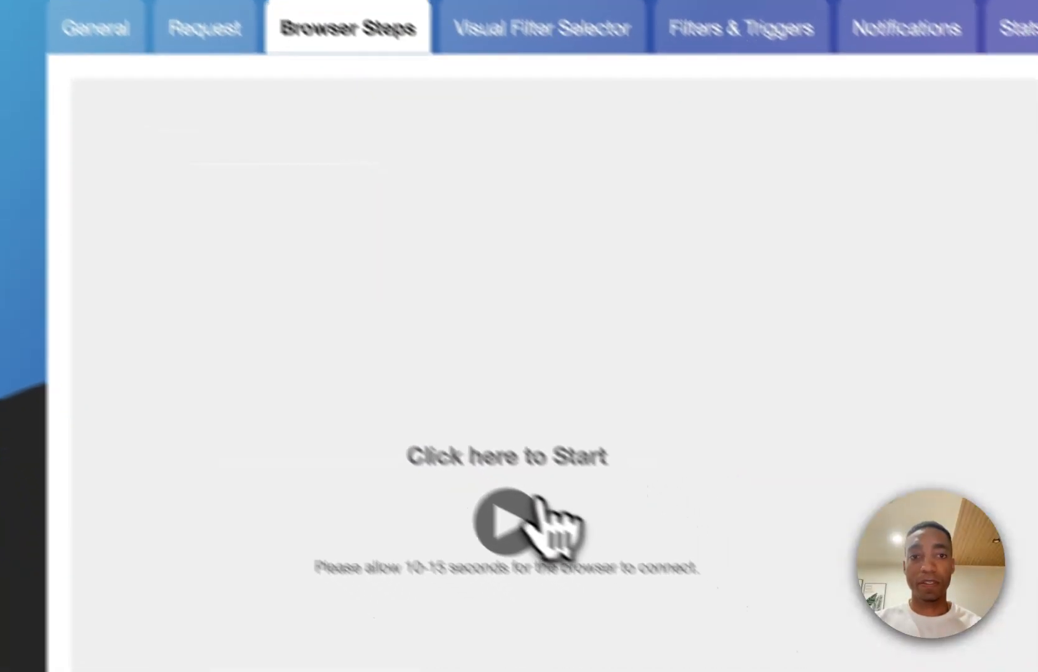
pyautogui.click(643, 632)
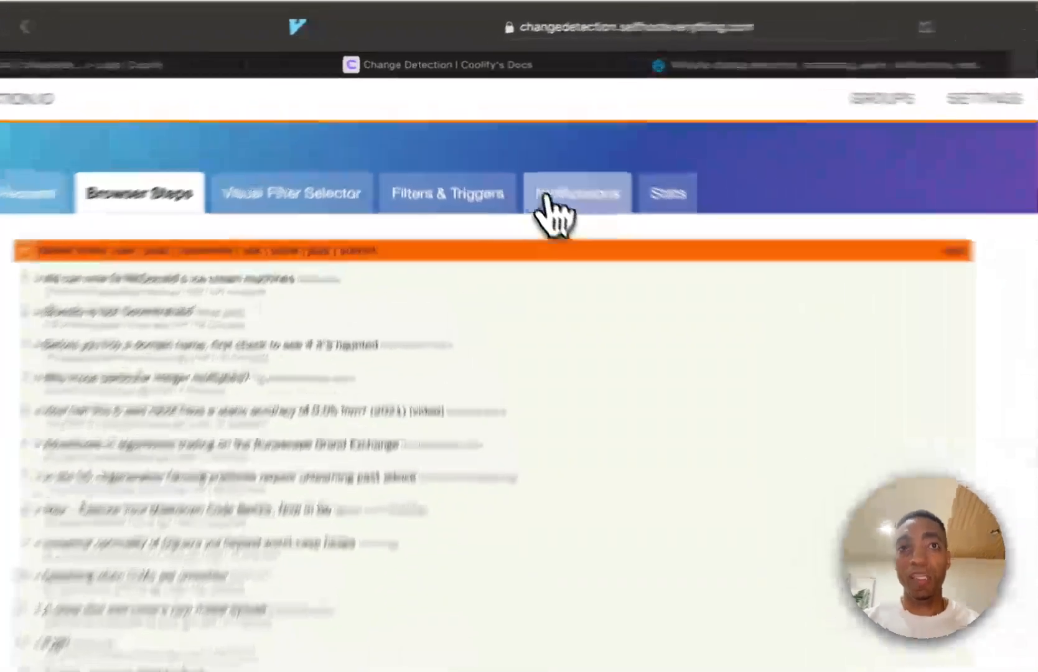
pyautogui.click(507, 149)
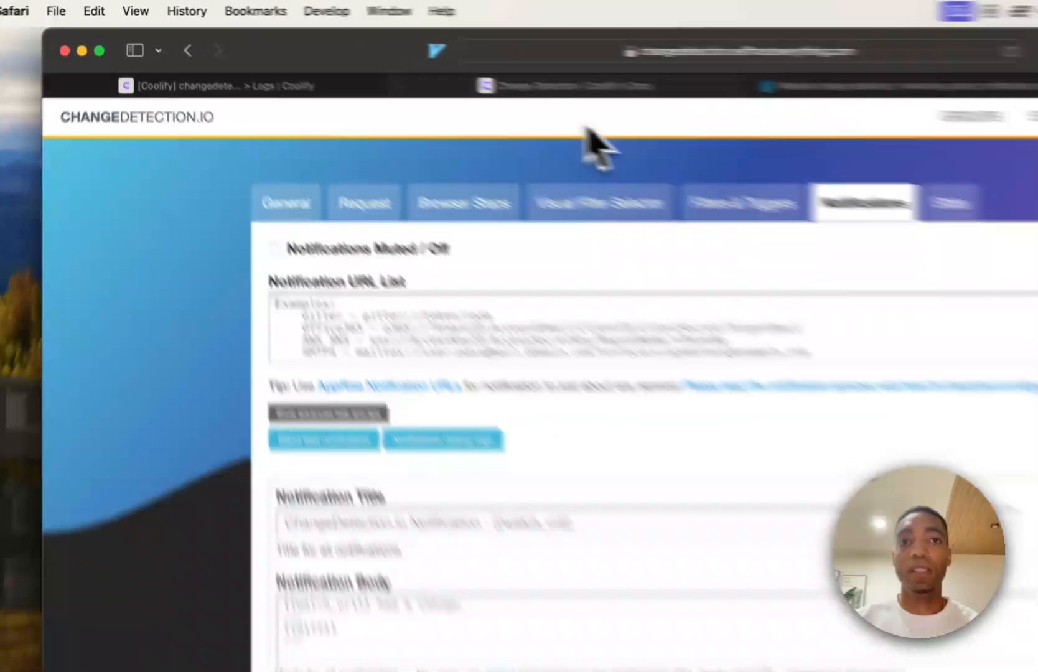
# - Return to the Change Detection page in Coolify's documentation to view the list of available services
pyautogui.click(446, 62)
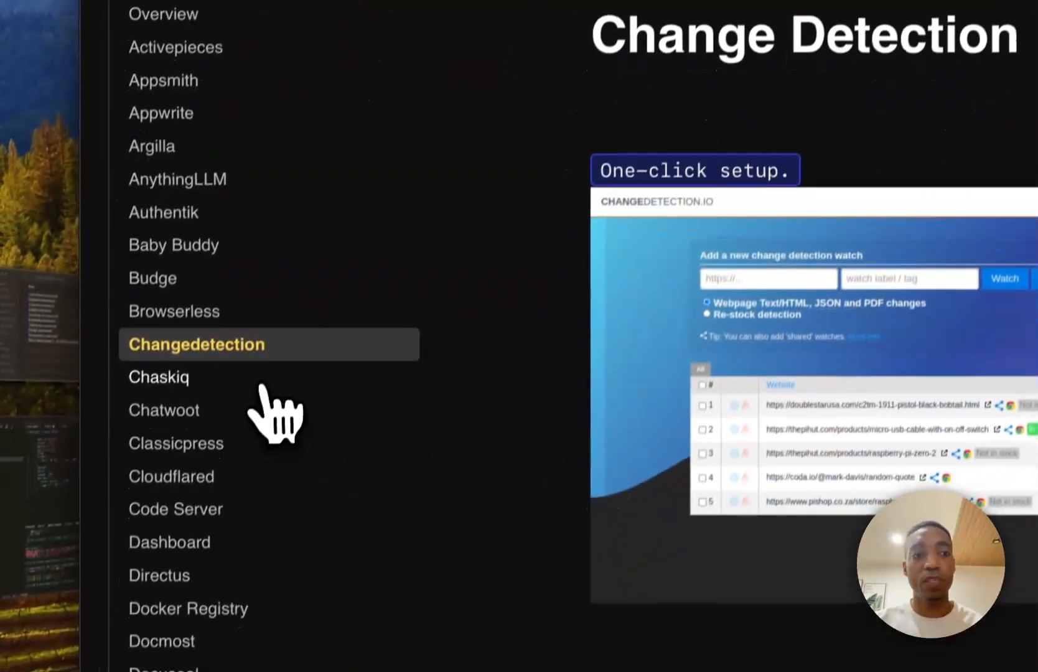